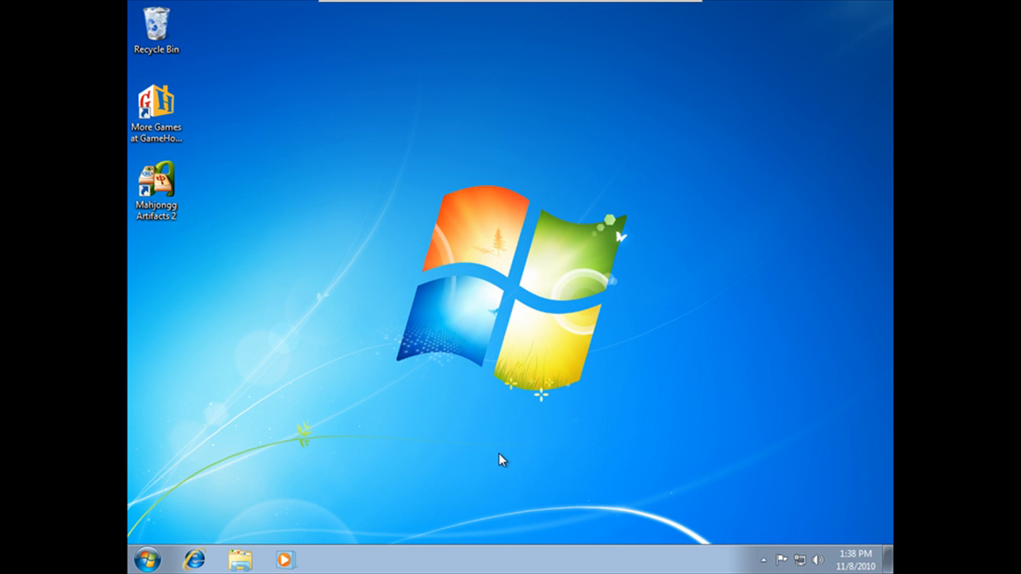
# Launch the WindowsXPMode_N_en-us installer from the XP Mode folder on the C: drive
pyautogui.click(242, 560)
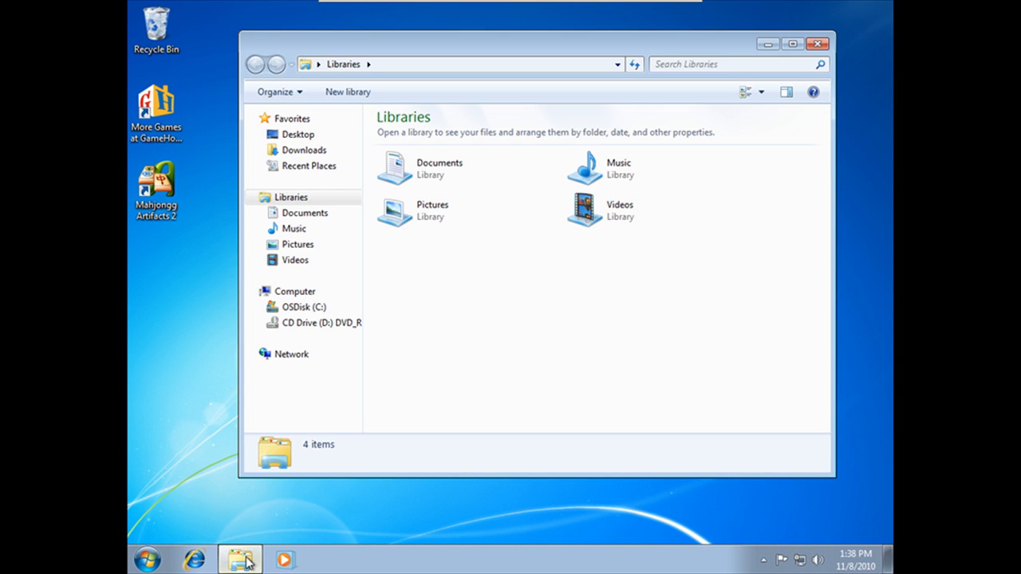
pyautogui.click(301, 310)
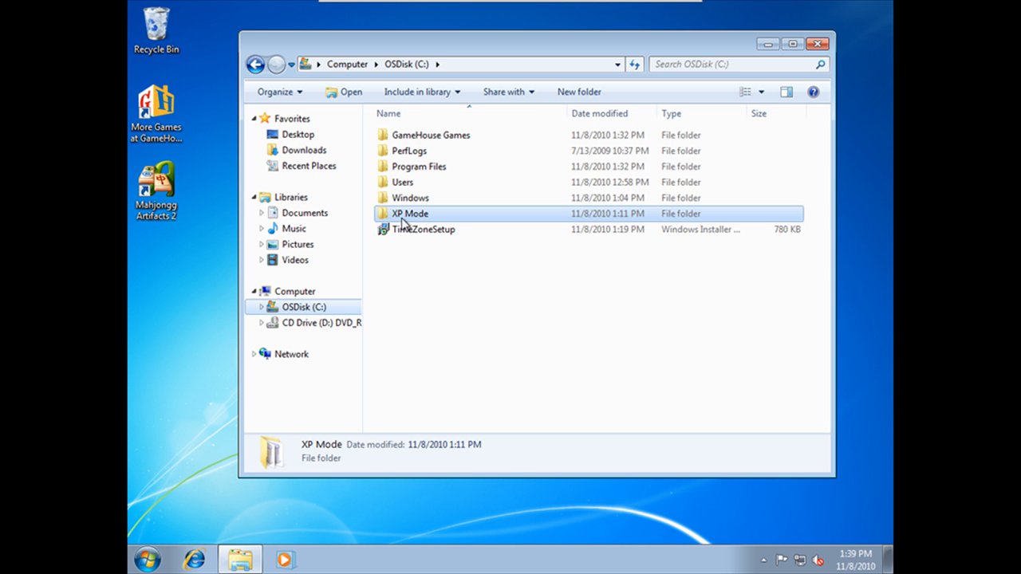
pyautogui.doubleClick(403, 223)
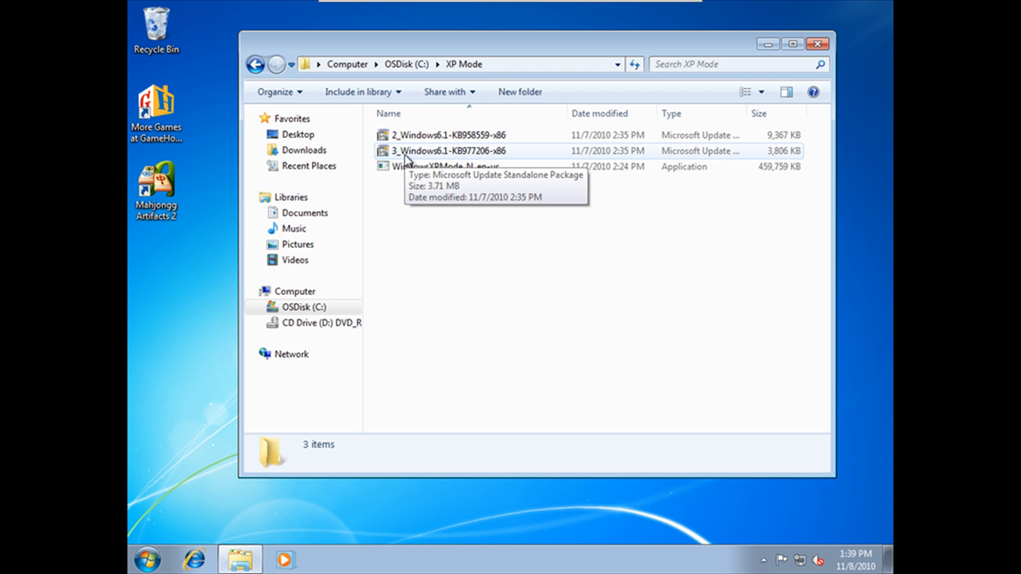
pyautogui.click(450, 170)
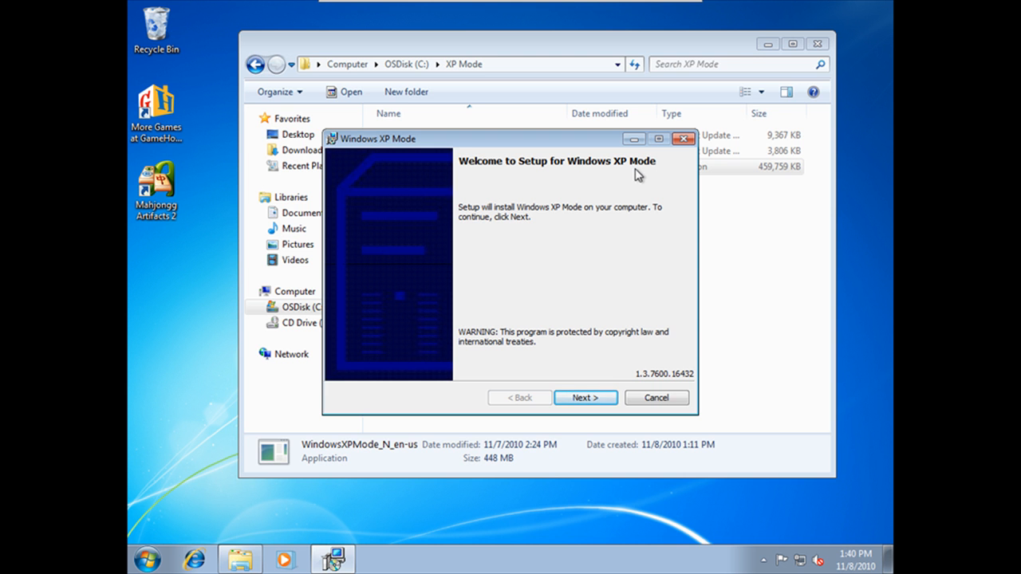
# Install Windows XP Mode with its virtual hard disk file in C:\Program Files\Windows XP Mode\ and exit setup
pyautogui.click(586, 397)
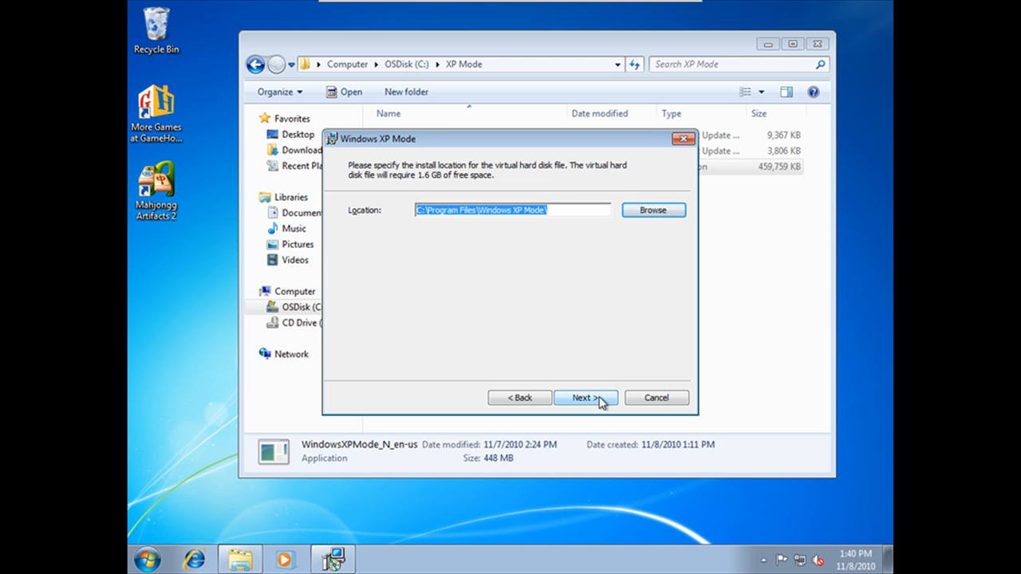
pyautogui.click(600, 399)
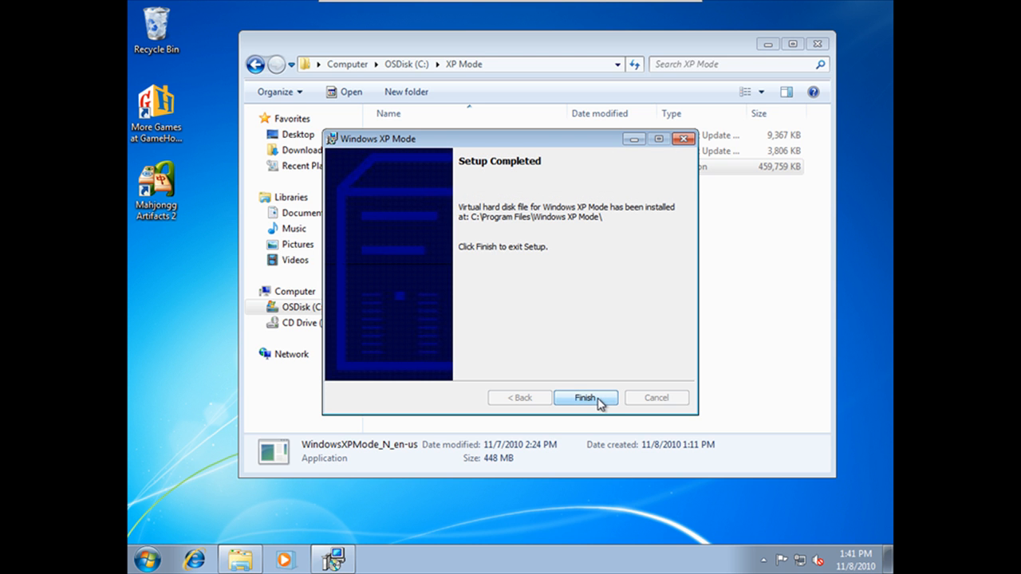
pyautogui.click(600, 399)
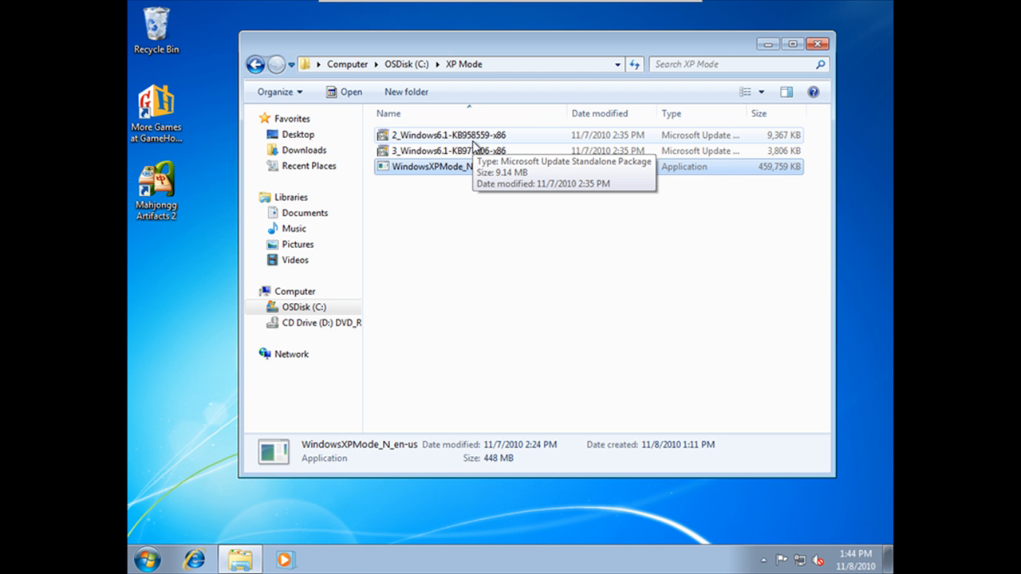
# Install the 2_Windows6.1-KB958559-x86 update, accepting its license terms, and restart the computer
pyautogui.doubleClick(473, 141)
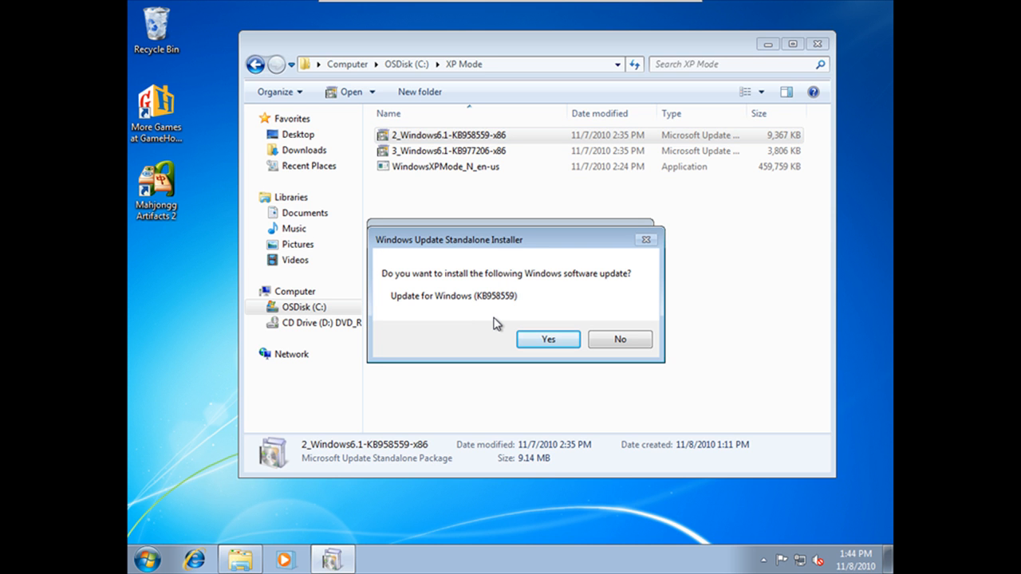
pyautogui.click(569, 340)
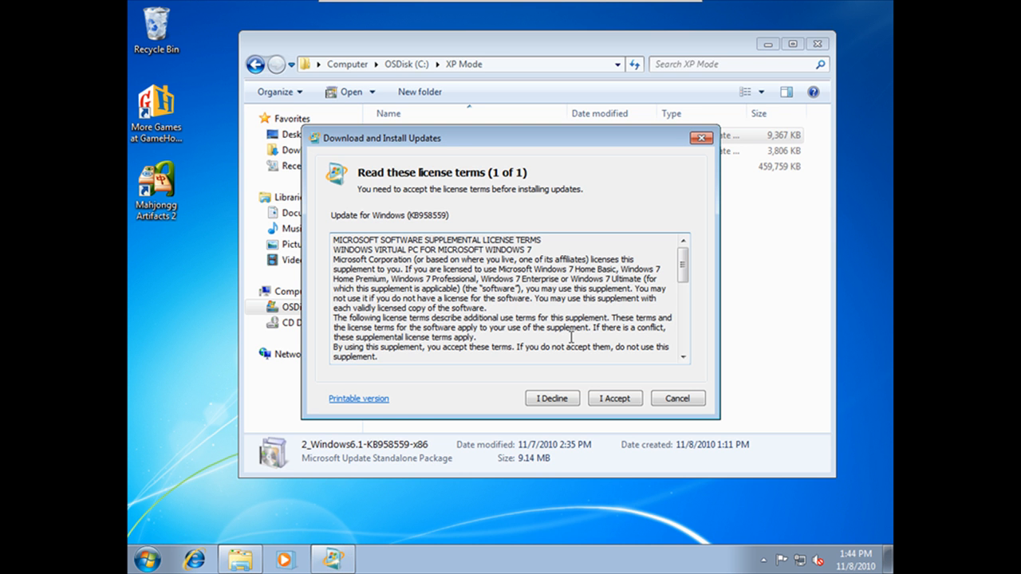
pyautogui.click(627, 399)
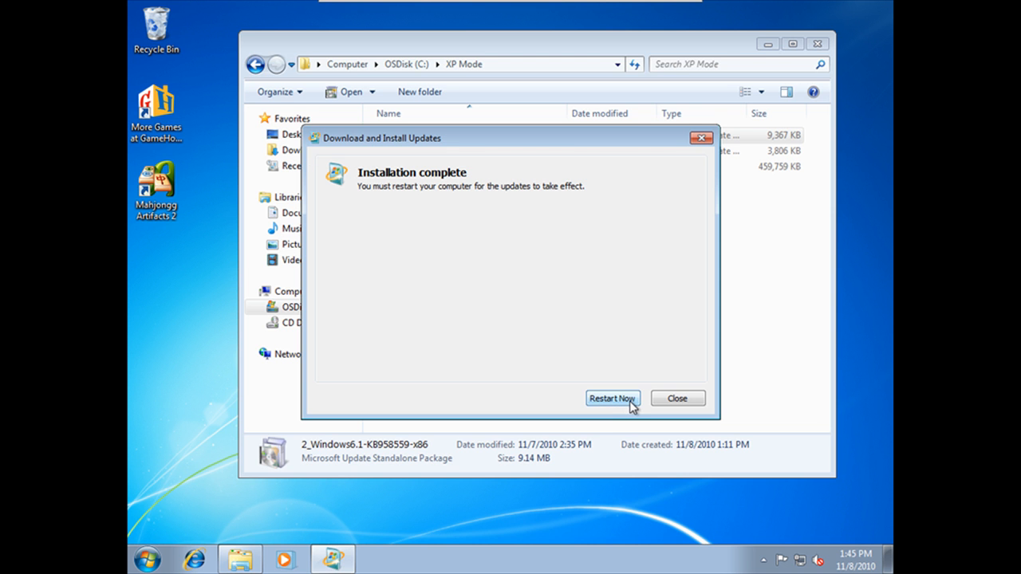
pyautogui.click(631, 405)
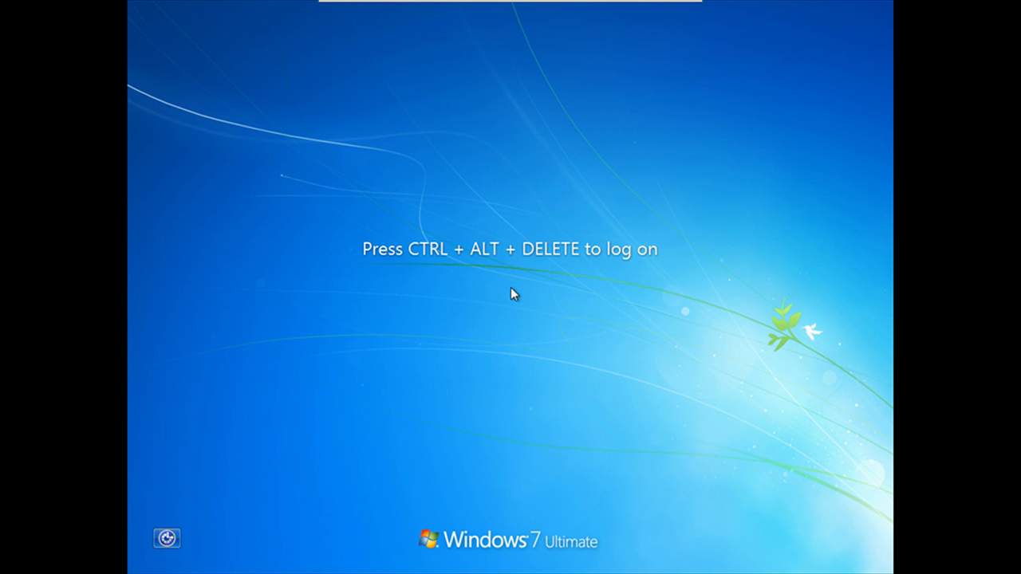
# Log on to Windows 7 with the administrator account's password
pyautogui.hotkey('ctrl', 'alt', 'Delete')
pyautogui.write('•••••••••')
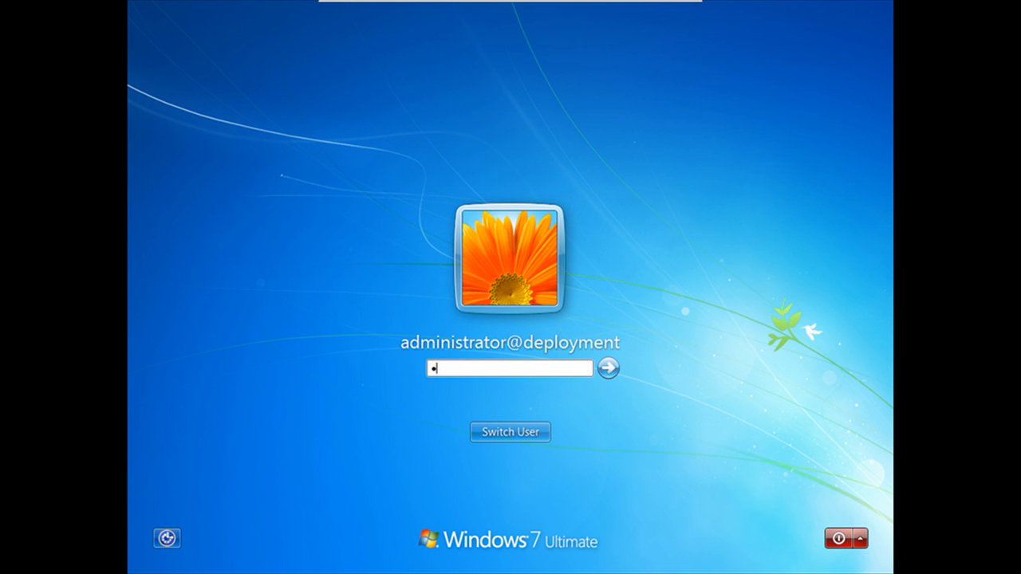
pyautogui.press('Return')
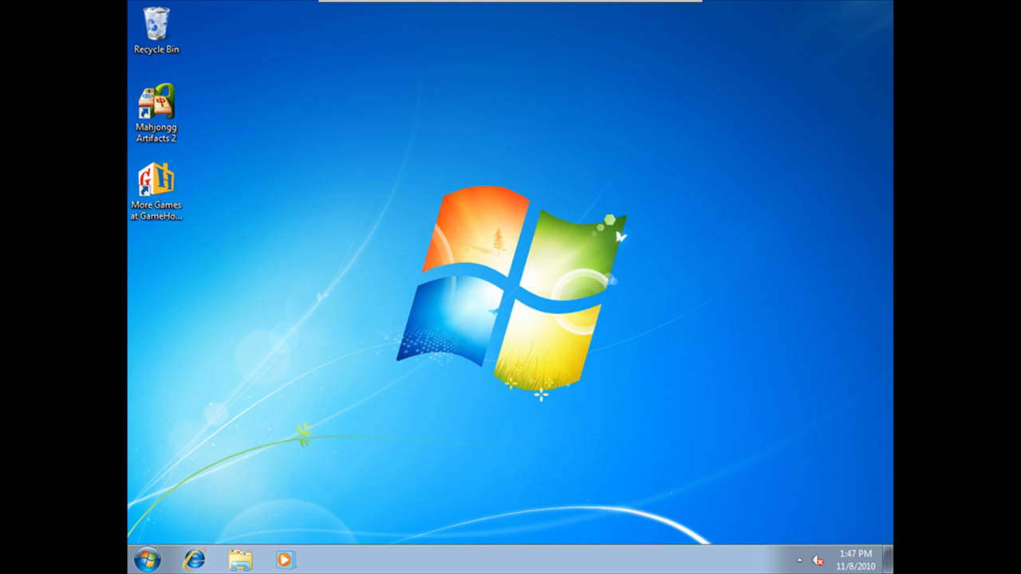
# Install the 3_Windows6.1-KB977206-x86 update from the XP Mode folder on the C: drive and restart the computer
pyautogui.click(242, 560)
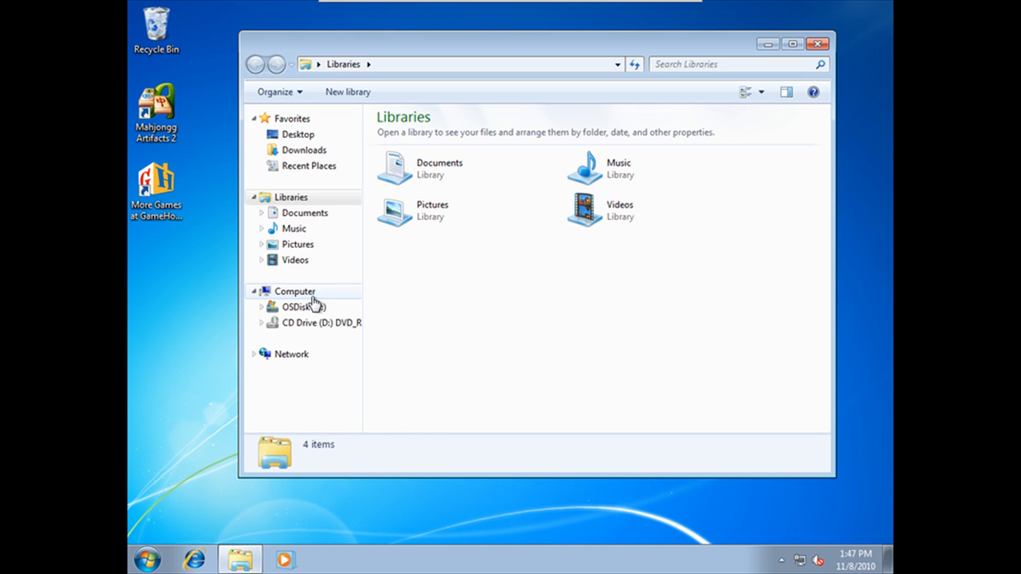
pyautogui.click(312, 309)
pyautogui.click(405, 215)
pyautogui.doubleClick(405, 217)
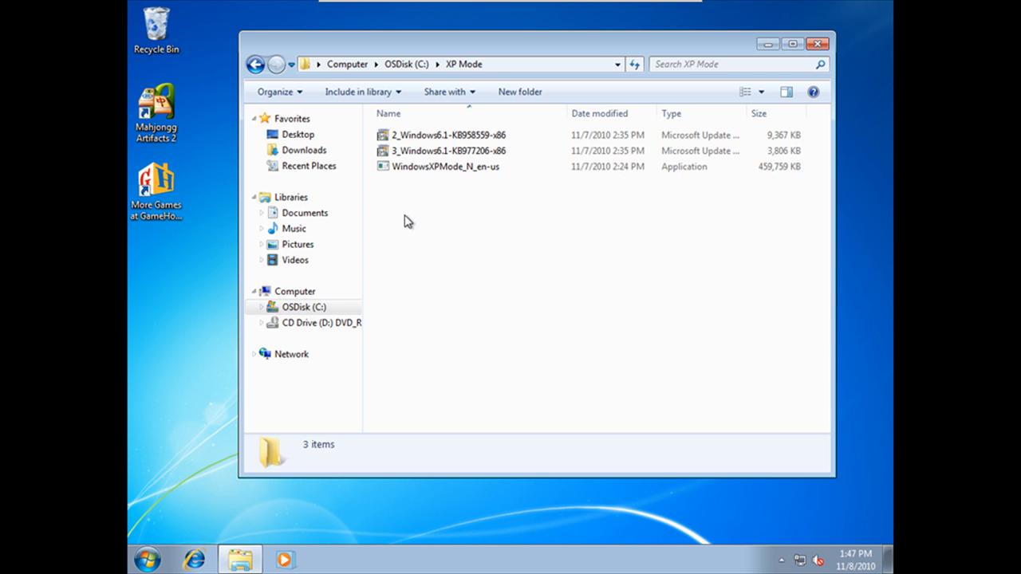
pyautogui.doubleClick(422, 153)
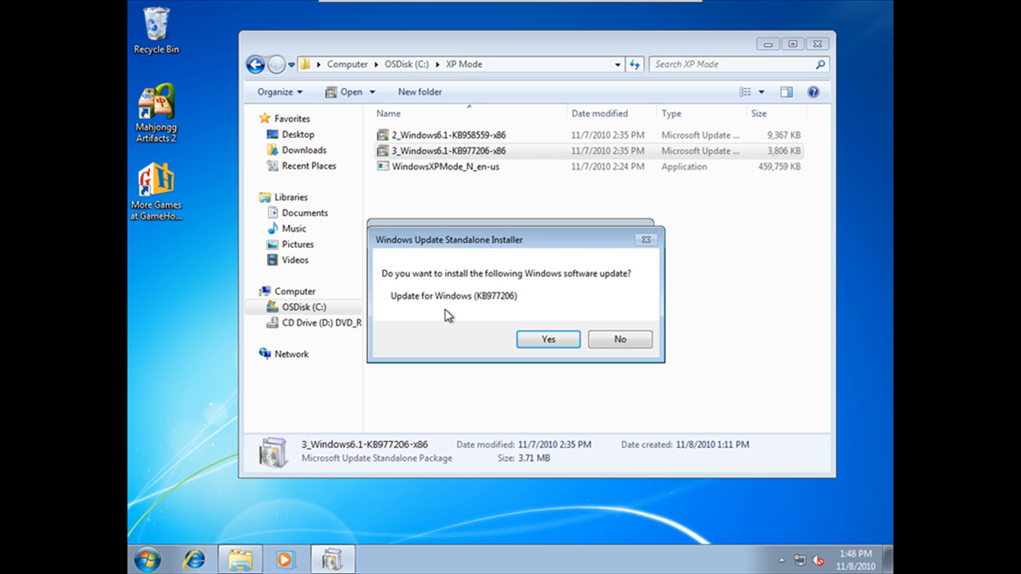
pyautogui.click(549, 340)
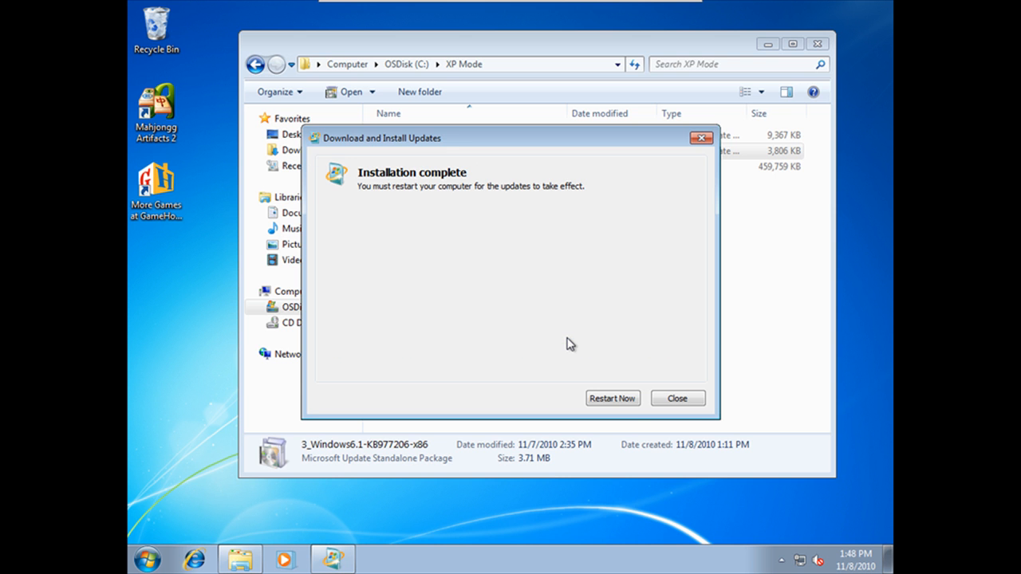
pyautogui.click(613, 398)
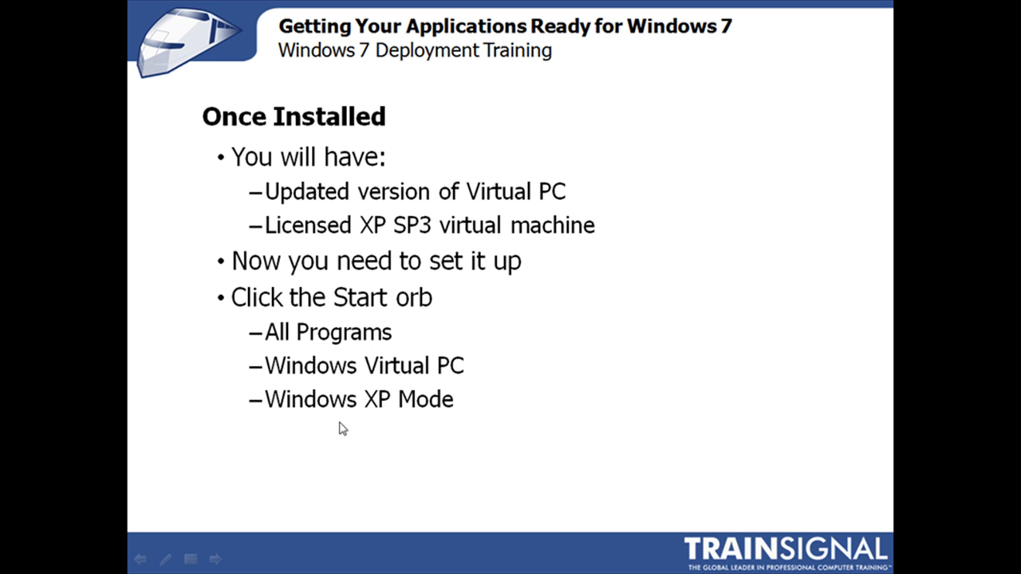
pyautogui.click(563, 503)
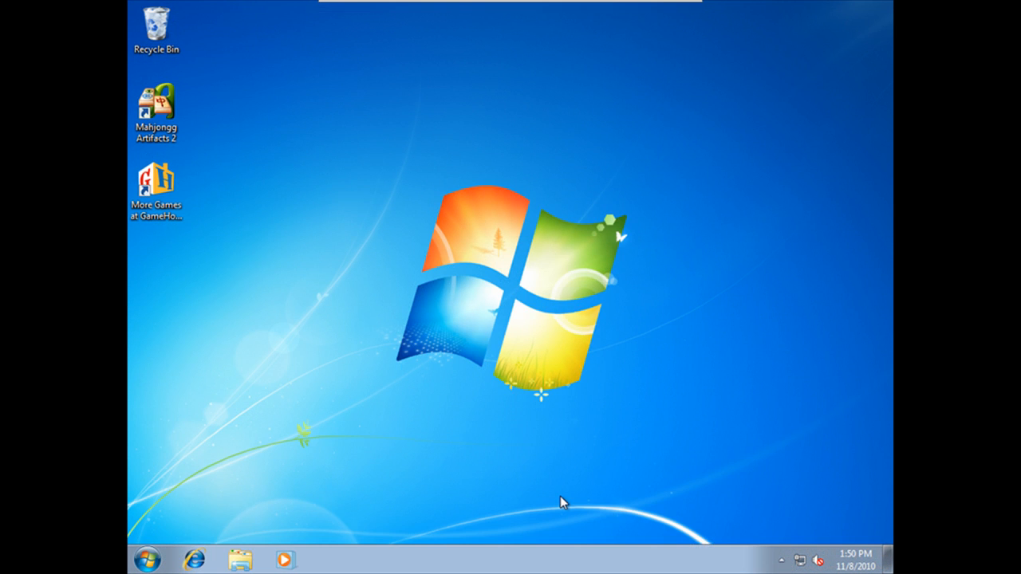
# Start Windows XP Mode from the Windows Virtual PC program group and accept its license agreement
pyautogui.click(147, 560)
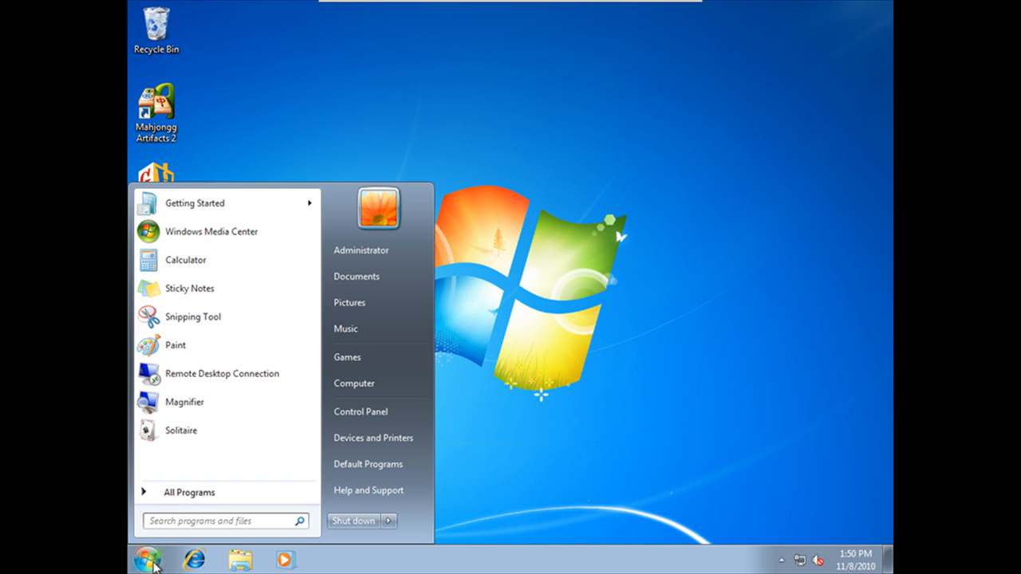
pyautogui.click(191, 493)
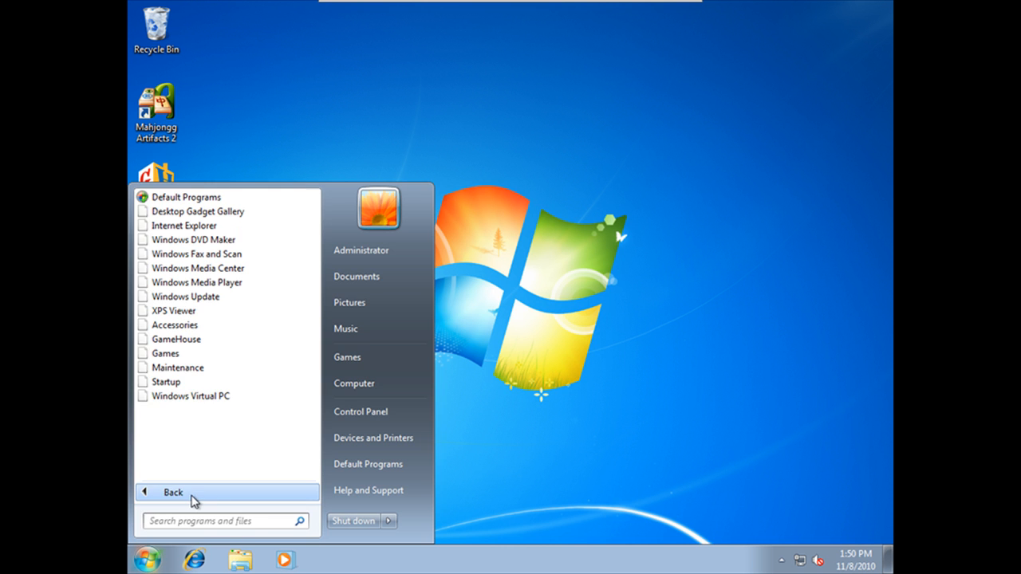
pyautogui.click(174, 402)
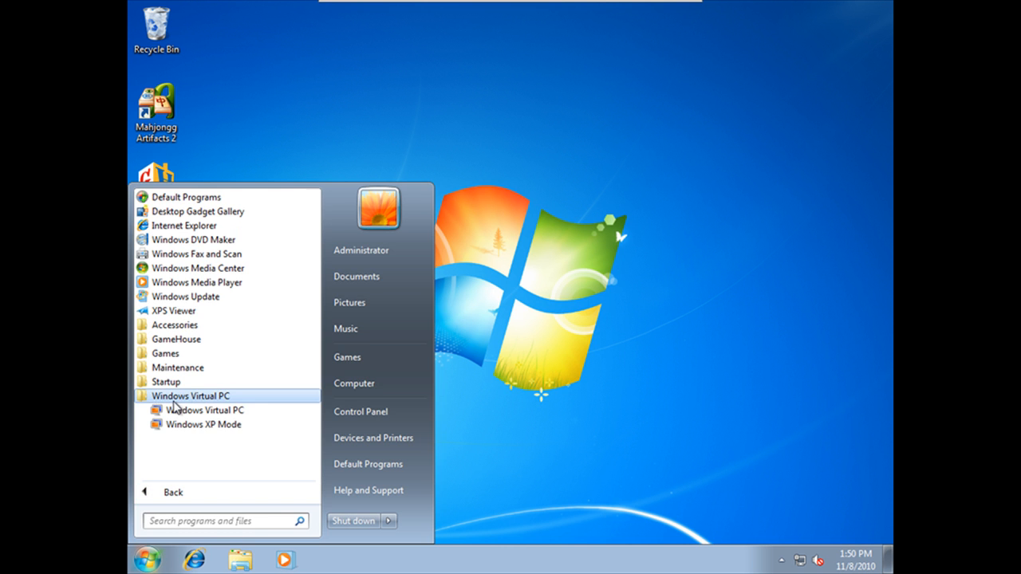
pyautogui.click(199, 426)
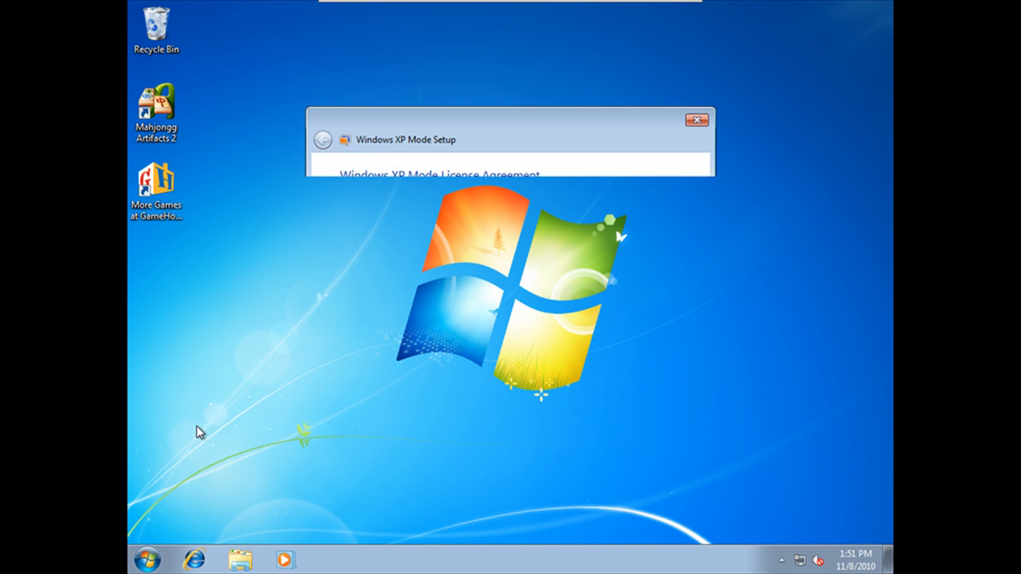
pyautogui.click(345, 349)
pyautogui.click(619, 419)
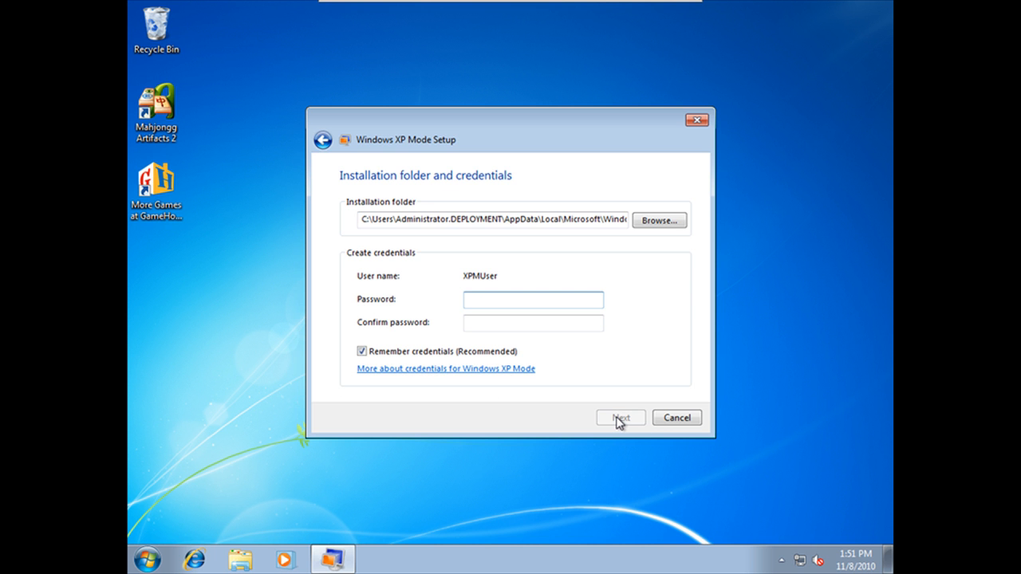
# Enter and confirm the password for the XPMUser account, keeping the default installation folder and remembered credentials
pyautogui.write('**********')
pyautogui.press('Tab')
pyautogui.write('**********')
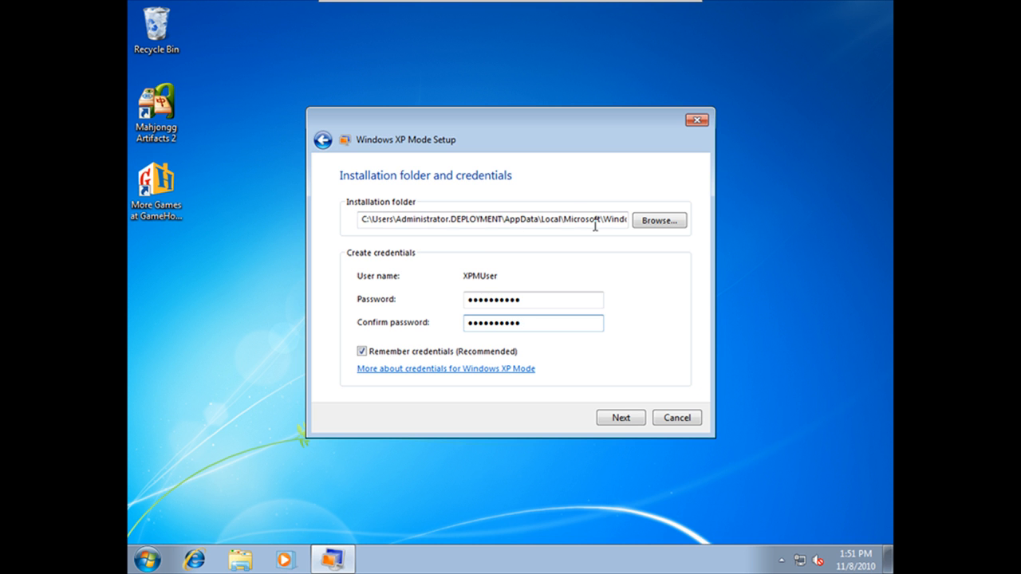
pyautogui.click(630, 419)
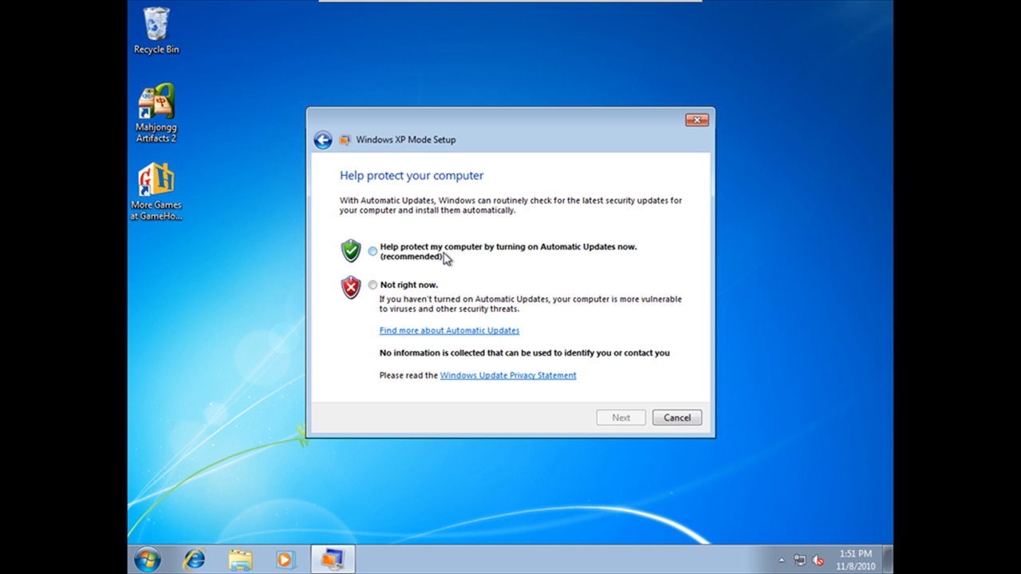
# Choose "Not right now" for Automatic Updates and start the setup with drive sharing
pyautogui.click(377, 286)
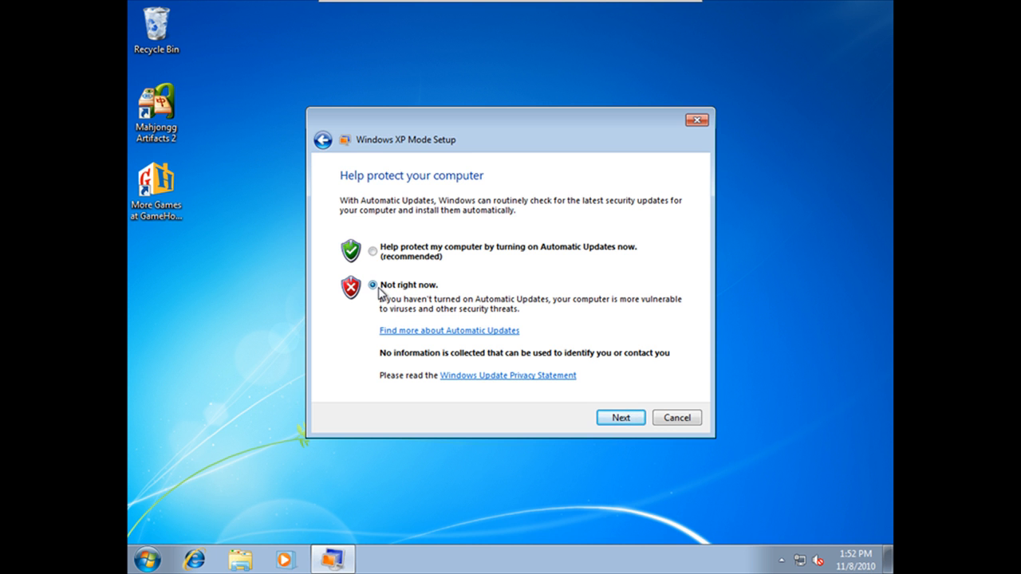
pyautogui.click(618, 420)
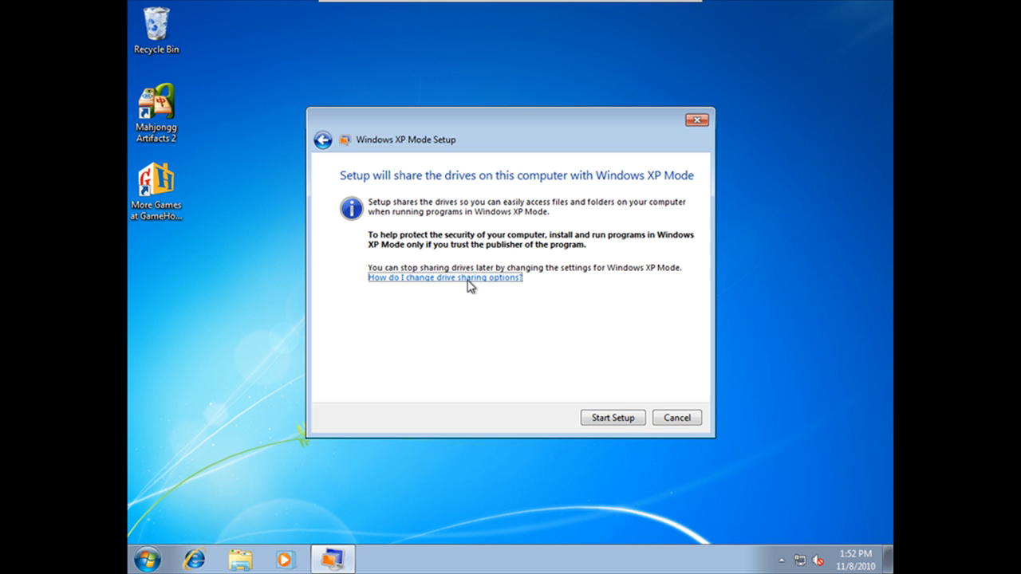
pyautogui.click(613, 418)
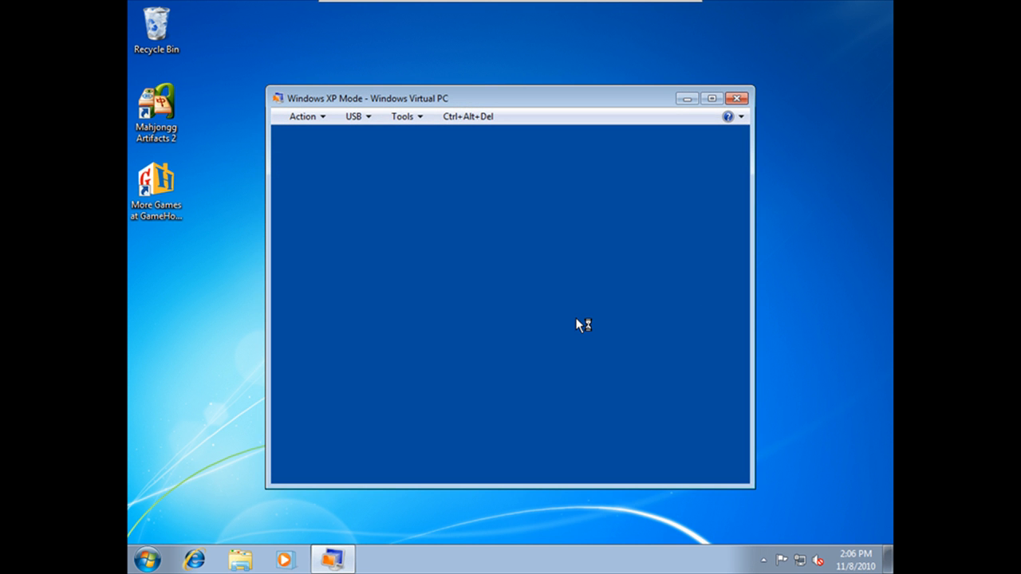
# Show the Windows XP Mode virtual machine full screen and dismiss its unused desktop icons notification
pyautogui.click(712, 99)
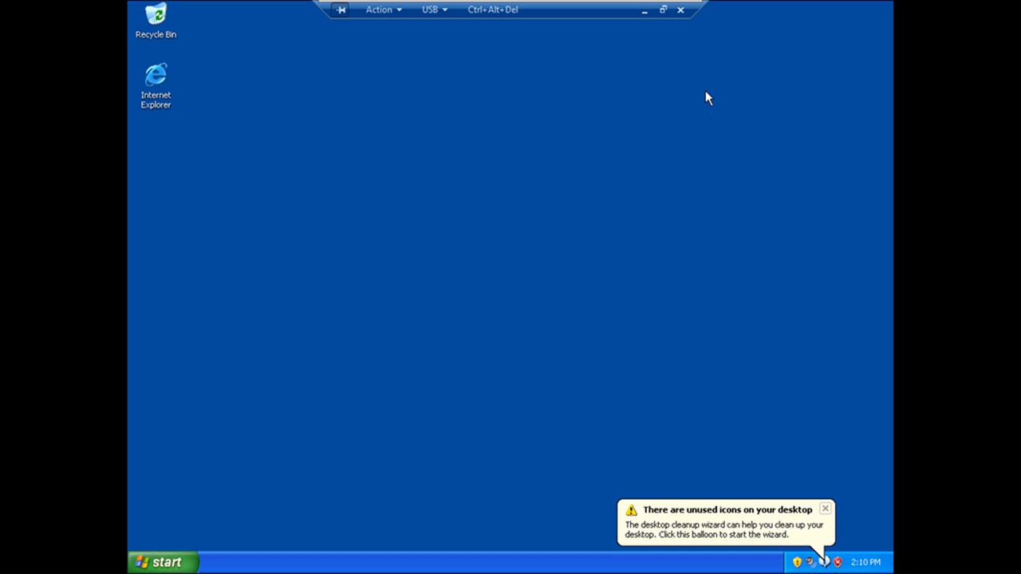
pyautogui.click(825, 510)
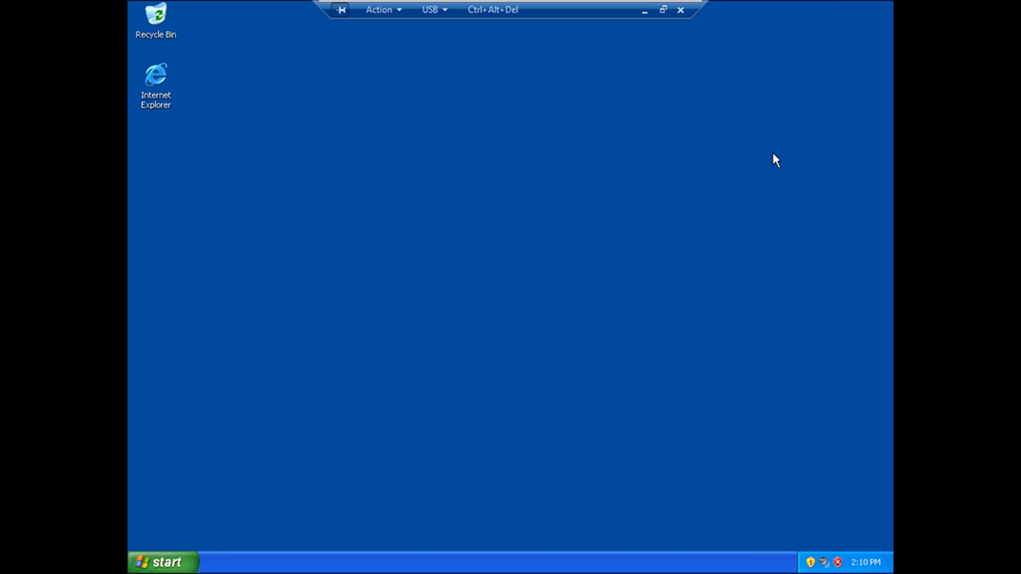
# Open the ColorPic archive on the host's shared "C on W7" drive from inside the virtual machine
pyautogui.click(156, 564)
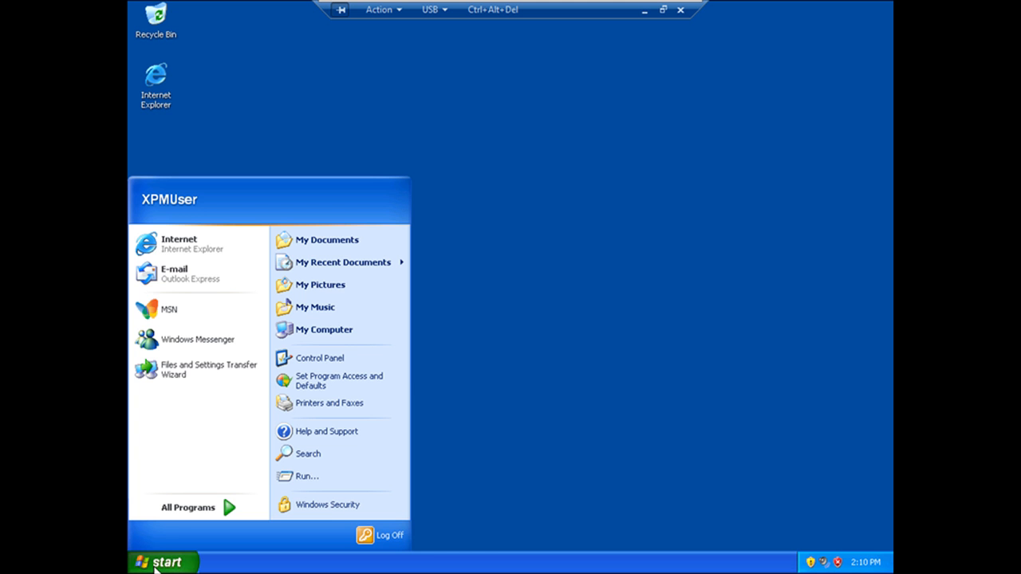
pyautogui.click(346, 333)
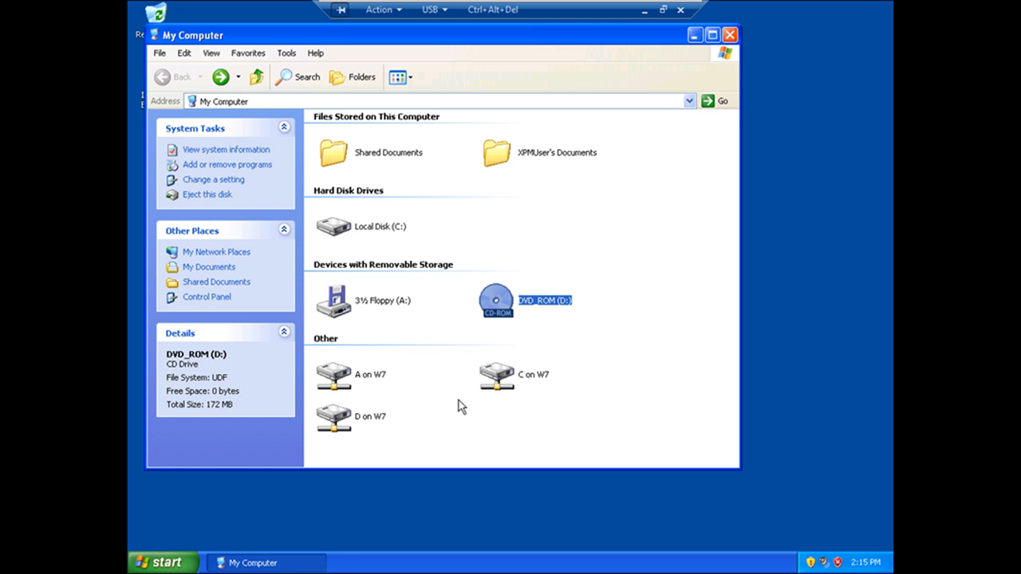
pyautogui.doubleClick(501, 381)
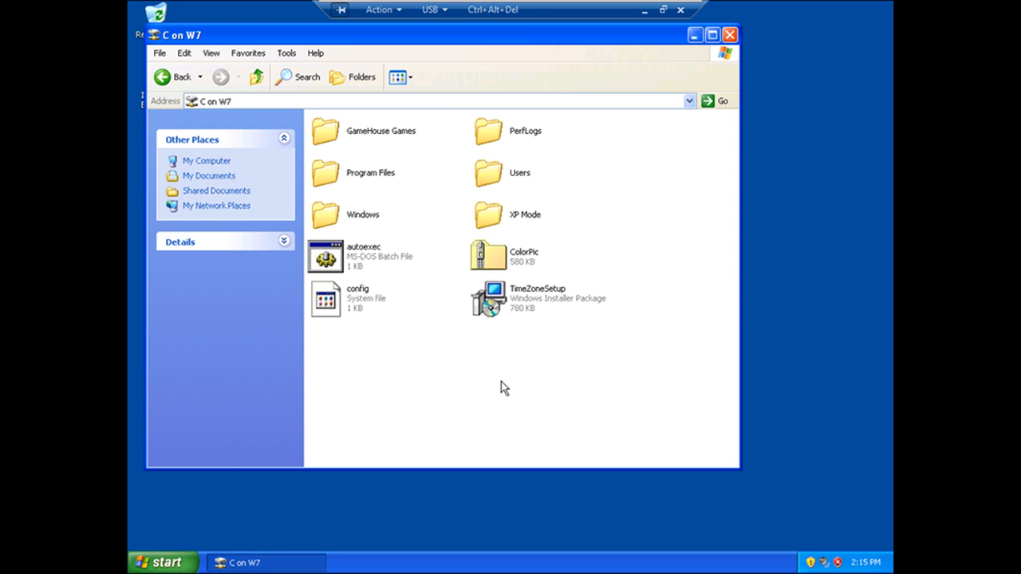
pyautogui.click(487, 257)
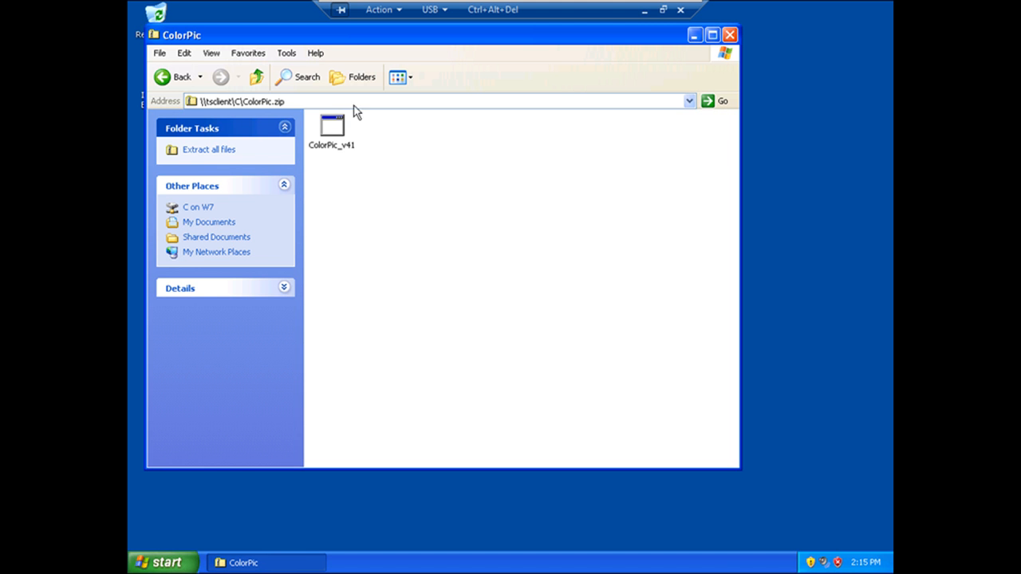
# Install ColorPic from the ColorPic_v41 setup file, keeping the default destination and shortcut folders, and finish with the program set to launch
pyautogui.click(330, 148)
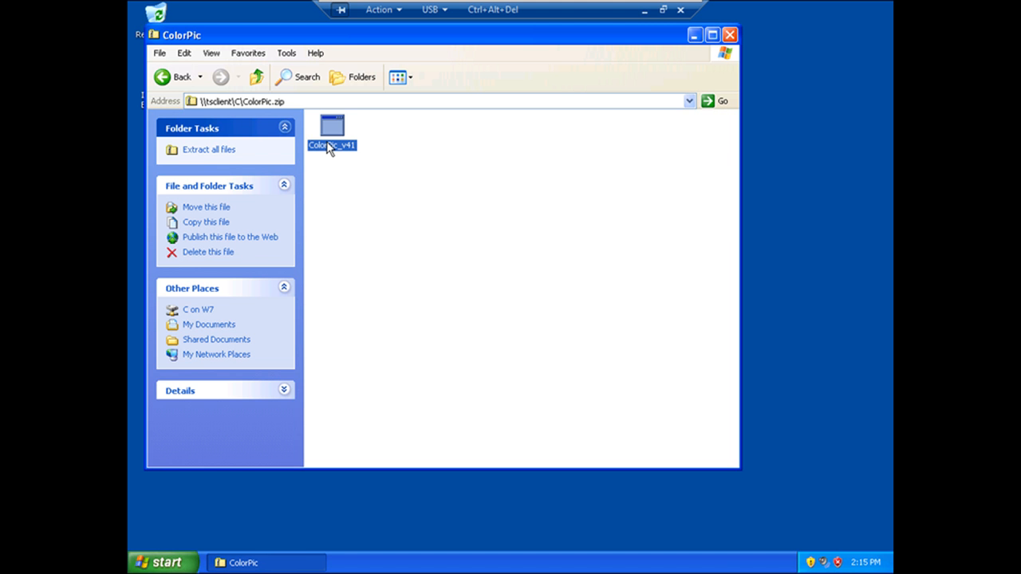
pyautogui.doubleClick(329, 148)
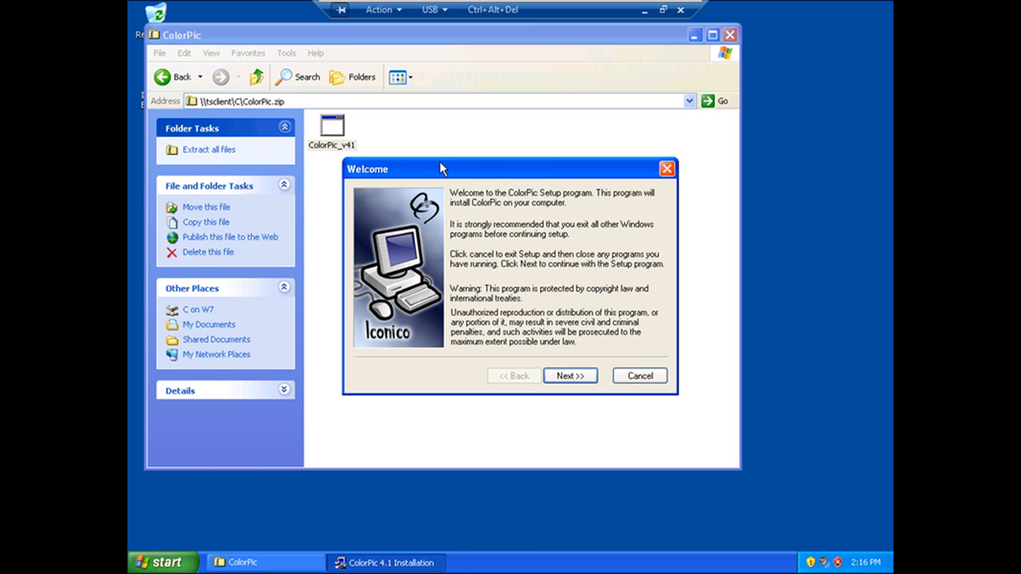
pyautogui.click(581, 385)
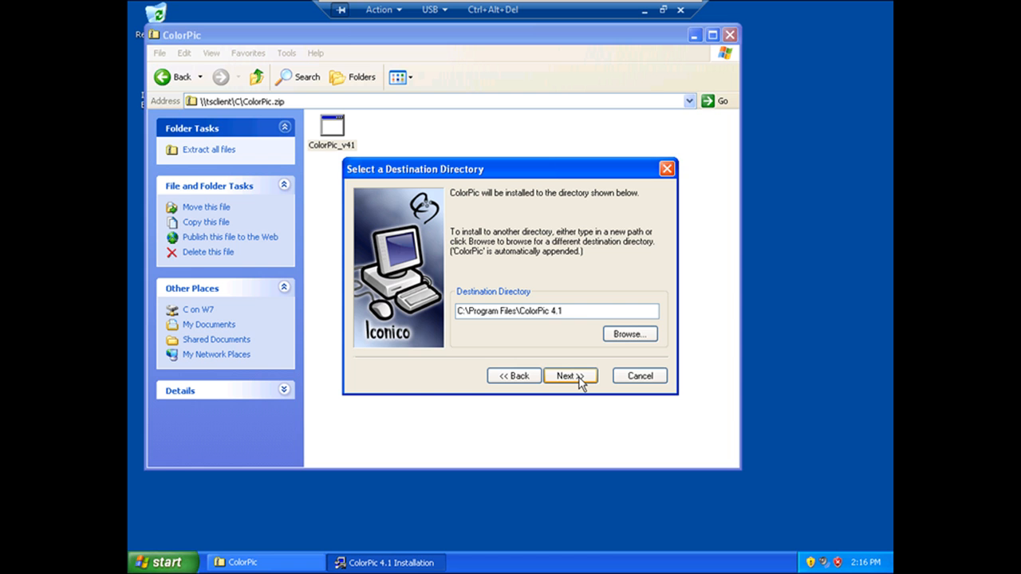
pyautogui.click(581, 383)
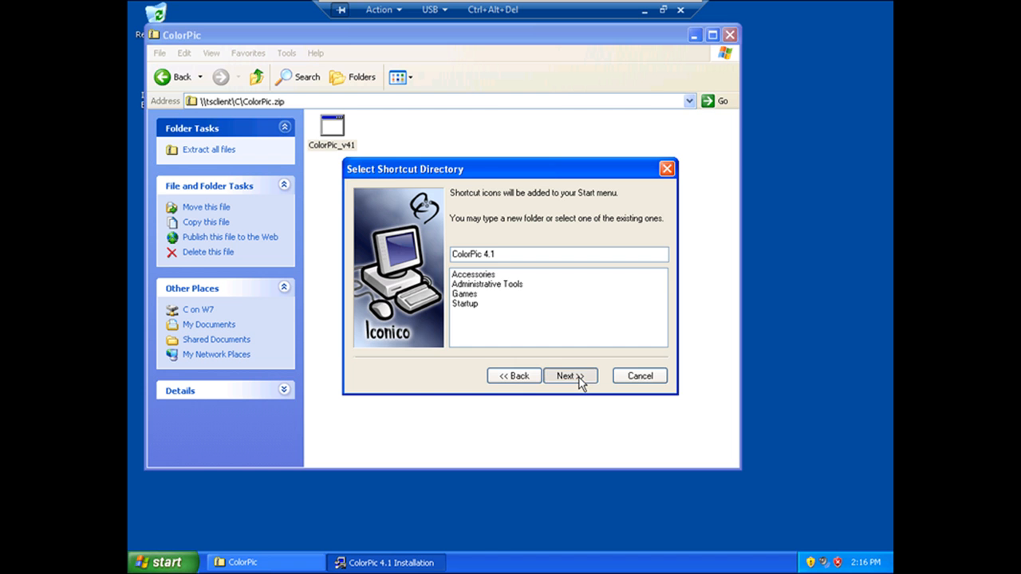
pyautogui.click(581, 384)
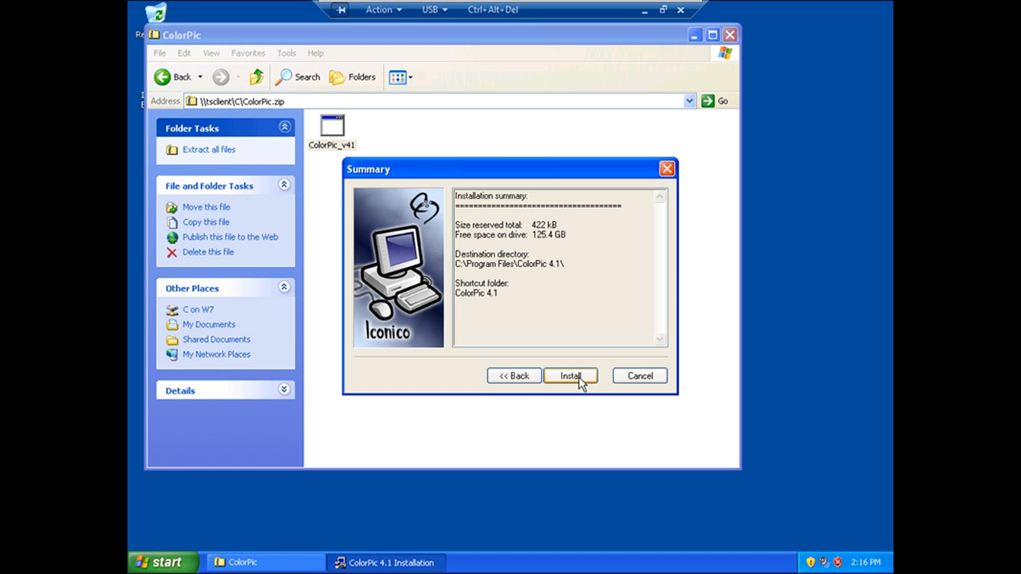
pyautogui.click(580, 382)
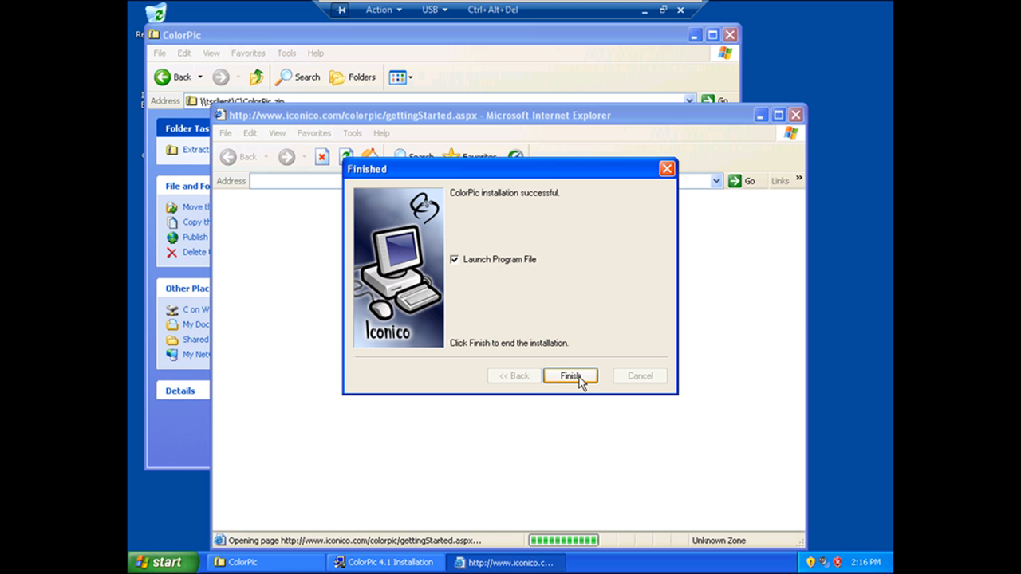
pyautogui.click(580, 380)
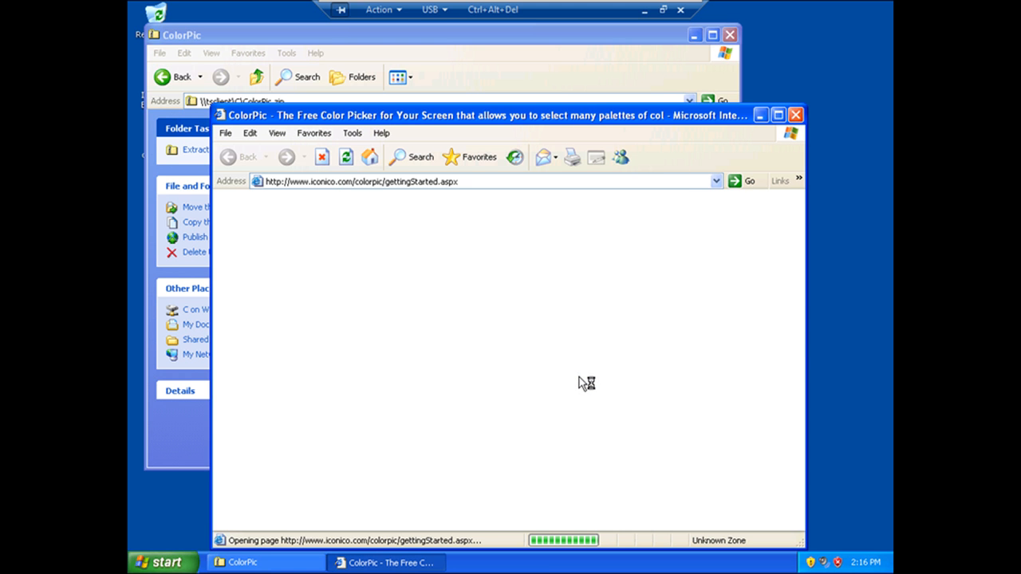
# Close the ColorPic getting-started web page, the ColorPic program and the archive's folder window in the virtual machine
pyautogui.click(796, 114)
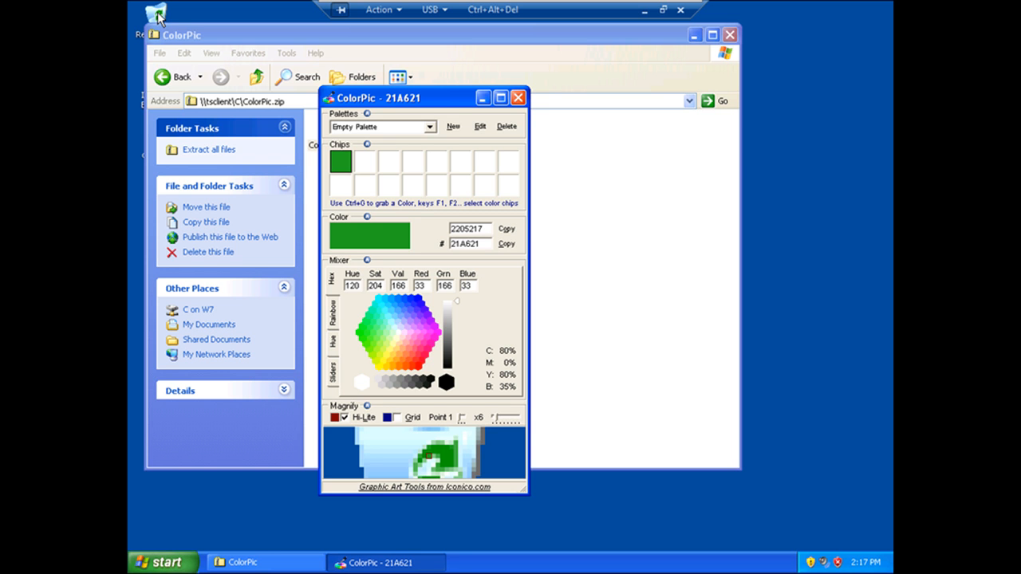
pyautogui.click(519, 98)
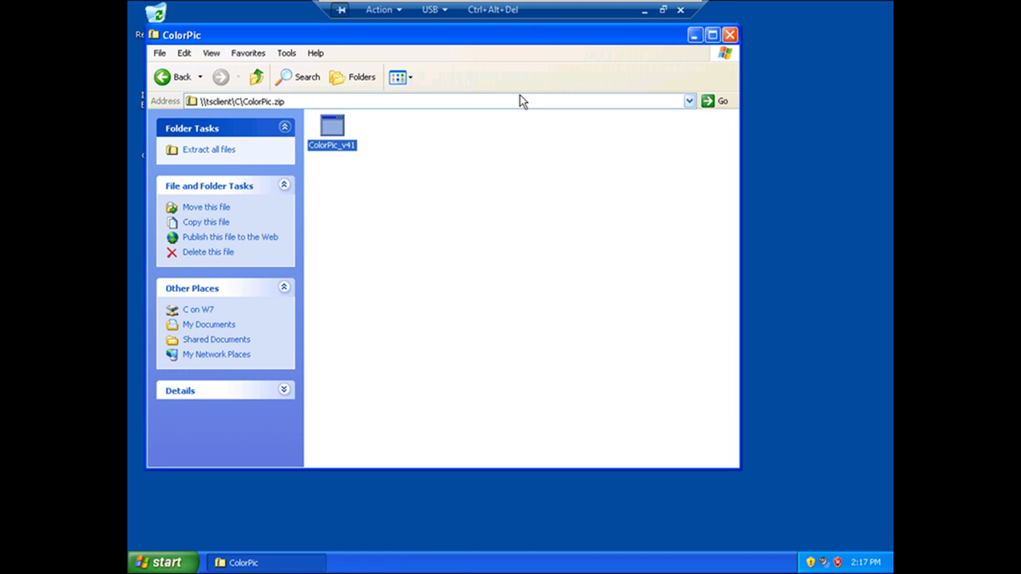
pyautogui.click(730, 35)
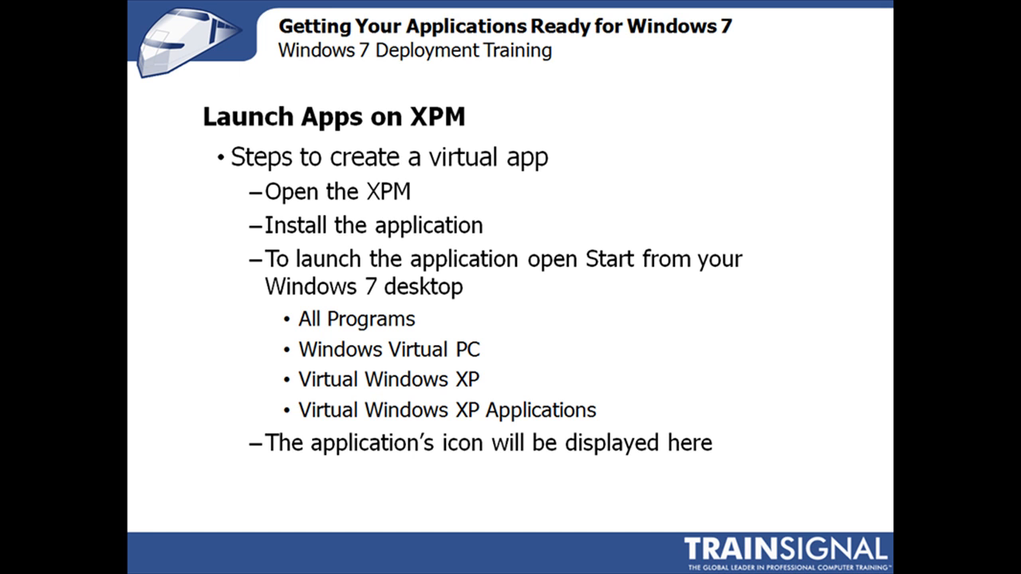
pyautogui.press('Right')
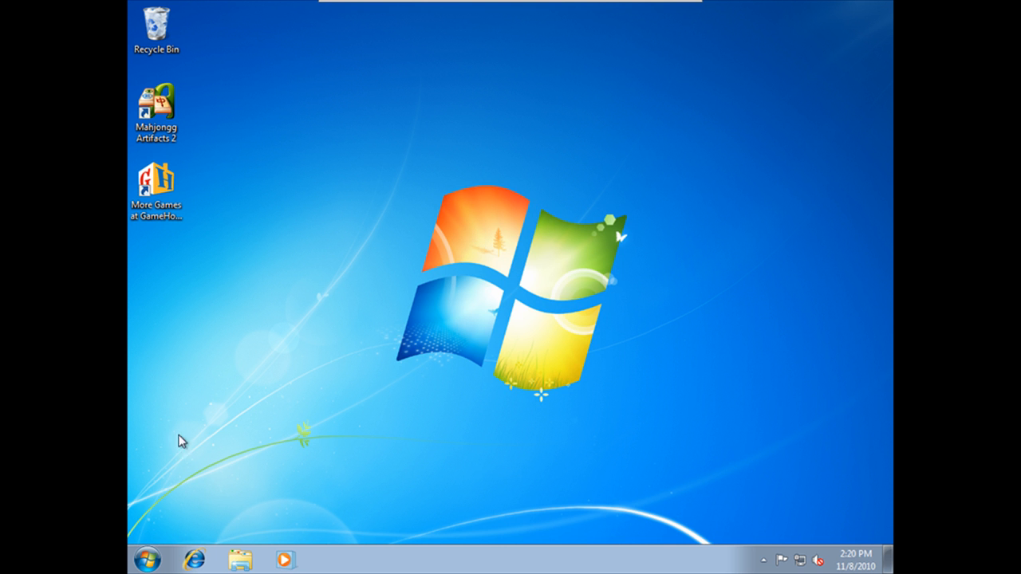
# Launch ColorPic (Windows XP Mode) as a virtual application from the Windows 7 host
pyautogui.click(147, 558)
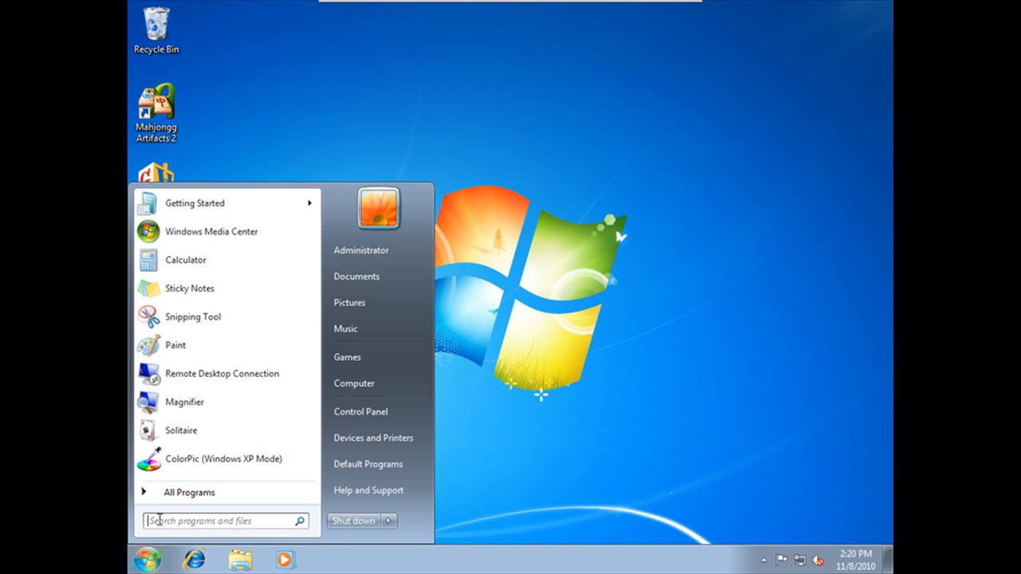
pyautogui.click(192, 462)
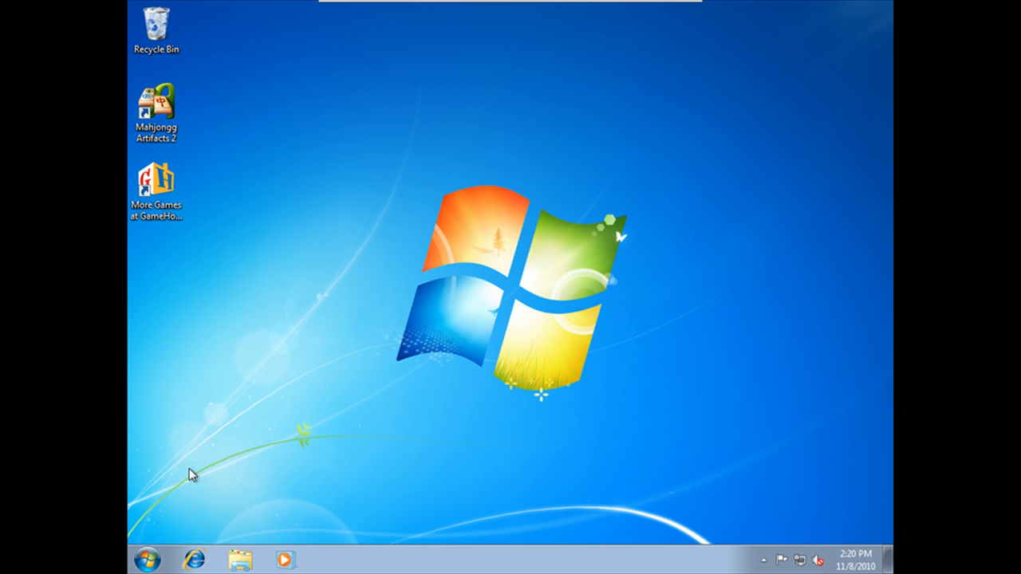